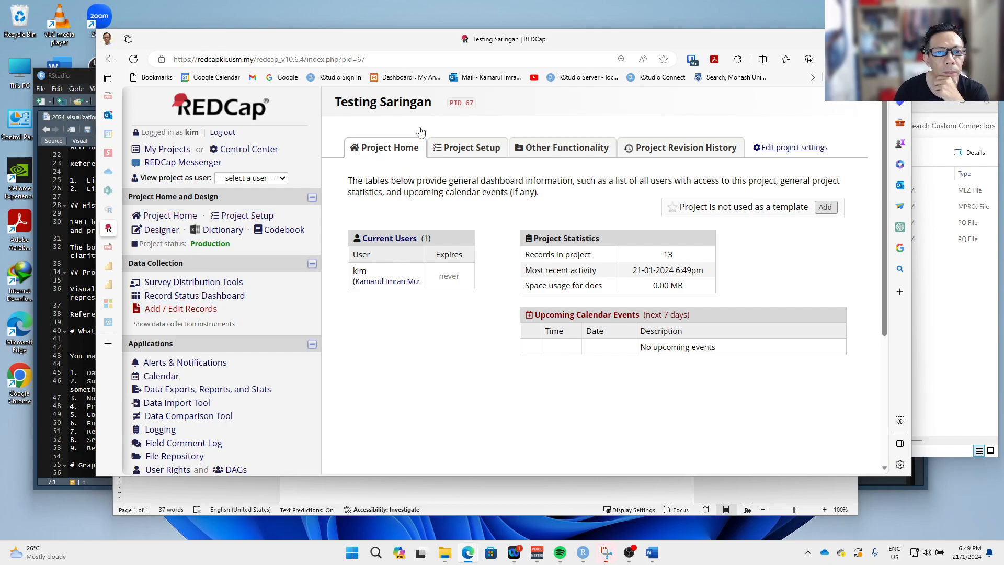
- Create a new API token for the Testing Saringan project and return to the project's API page
{"action": "scroll", "coordinate": [204, 350], "scroll_direction": "down", "scroll_amount": 4}
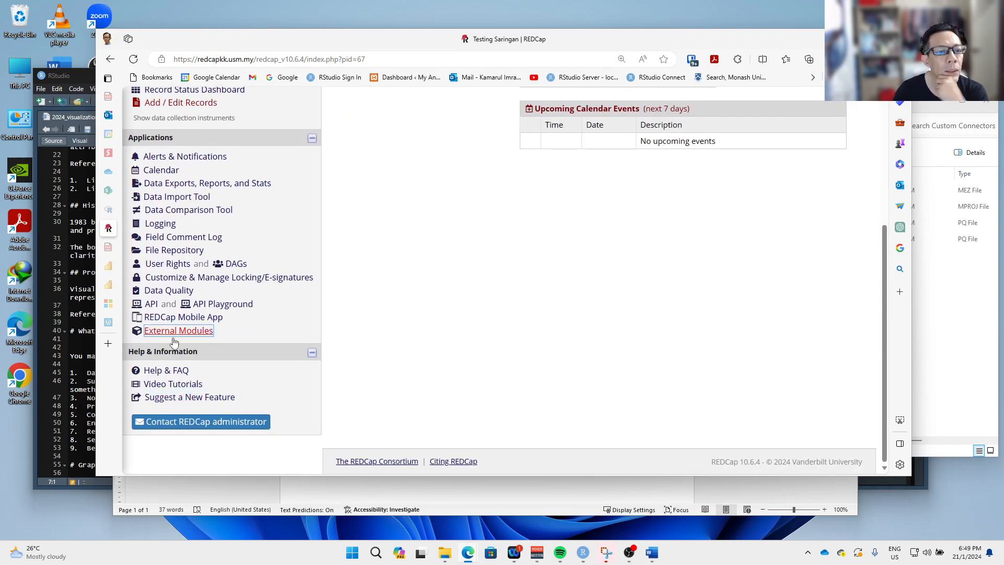
{"action": "left_click", "coordinate": [151, 305]}
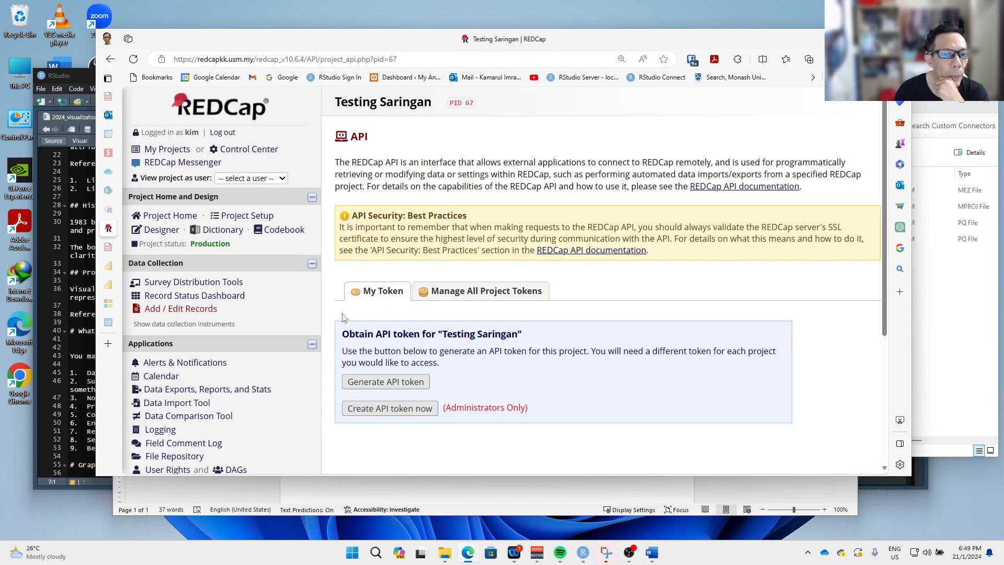
{"action": "left_click", "coordinate": [403, 415]}
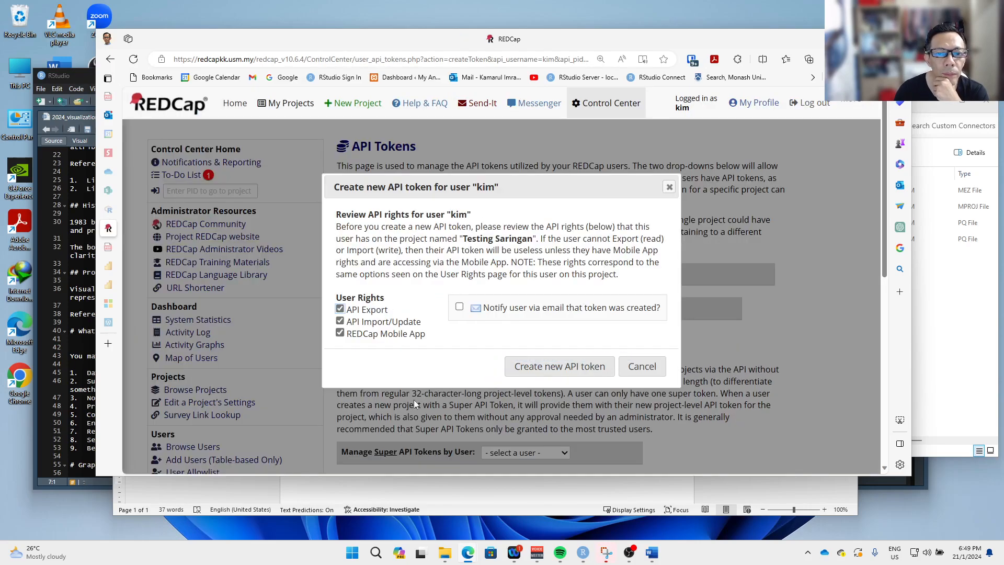
{"action": "left_click", "coordinate": [549, 376]}
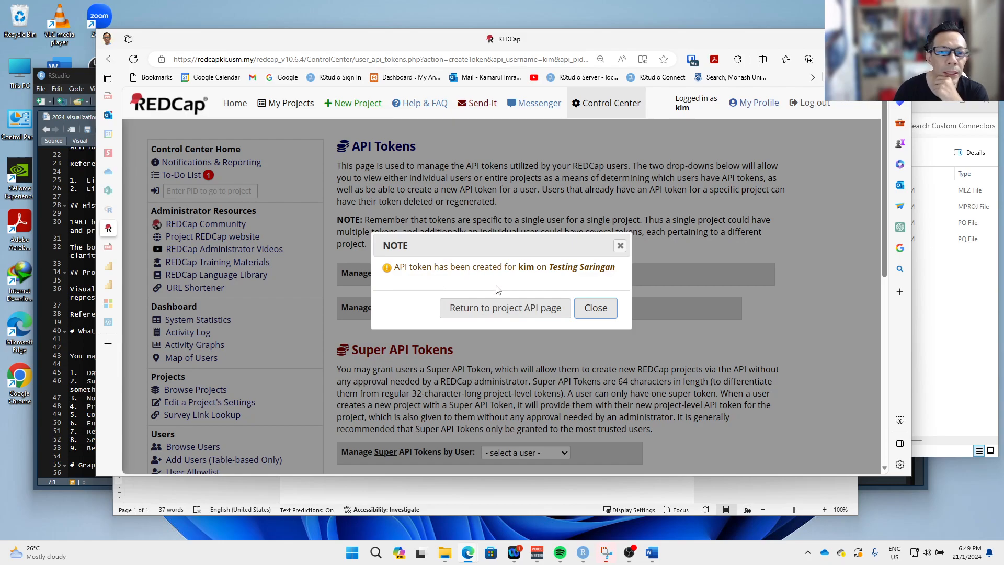
{"action": "left_click", "coordinate": [523, 309]}
{"action": "scroll", "coordinate": [389, 366], "scroll_direction": "down", "scroll_amount": 2}
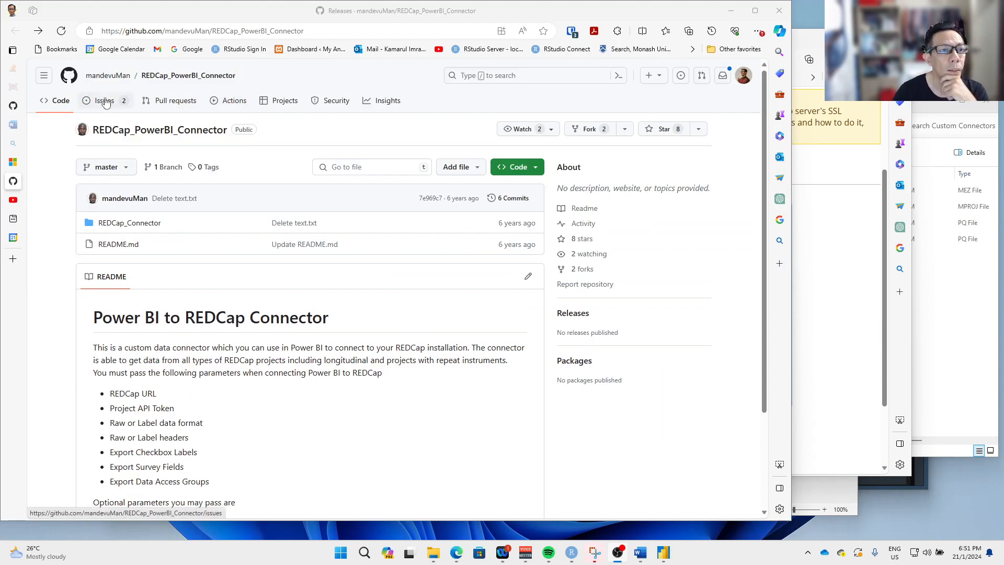
- Show the code download options of the REDCap_PowerBI_Connector repository, and switch to the REDCap_PowerBI_Connector-master folder in File Explorer
{"action": "mouse_move", "coordinate": [129, 84]}
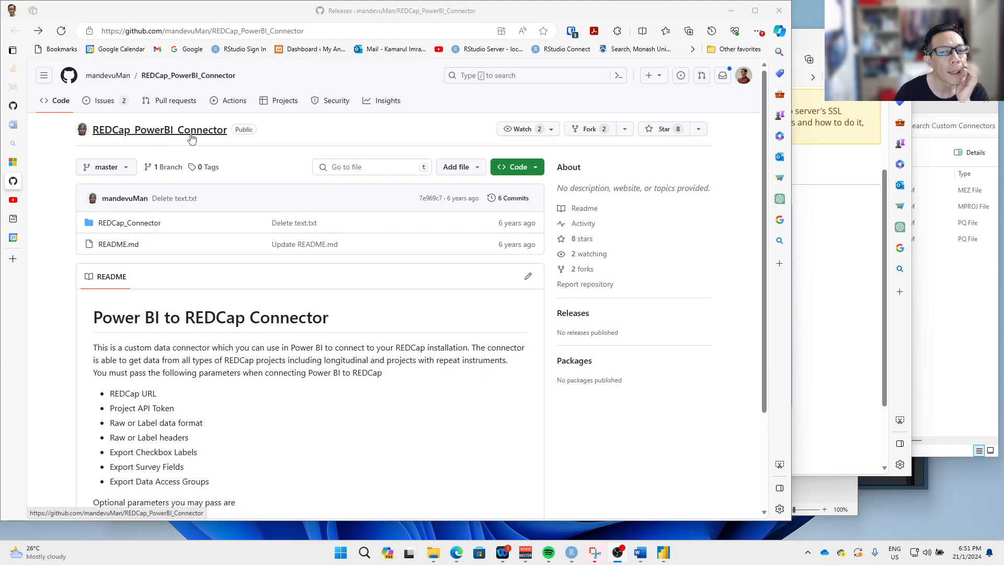
{"action": "left_click", "coordinate": [540, 168]}
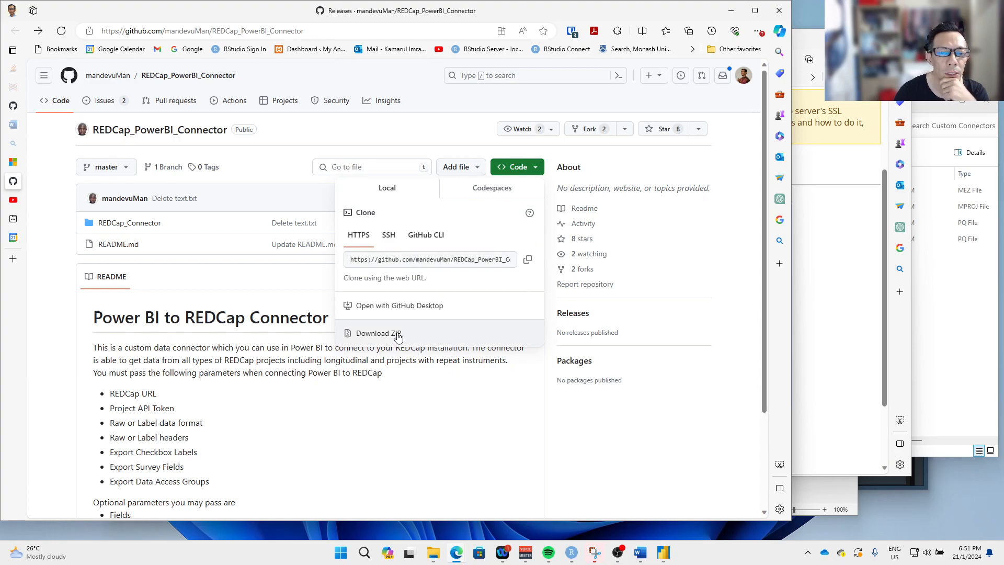
{"action": "mouse_move", "coordinate": [426, 557]}
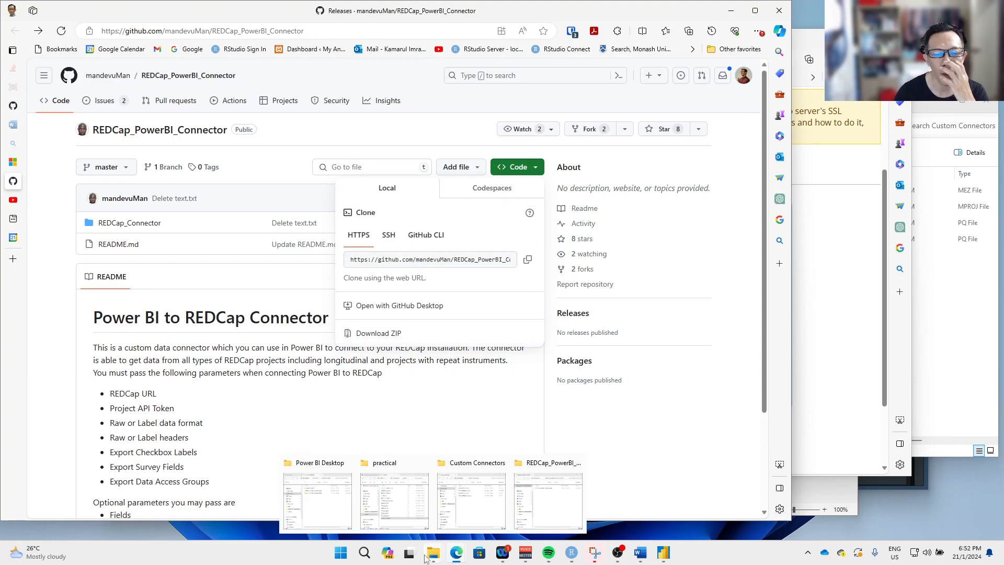
{"action": "left_click", "coordinate": [548, 499]}
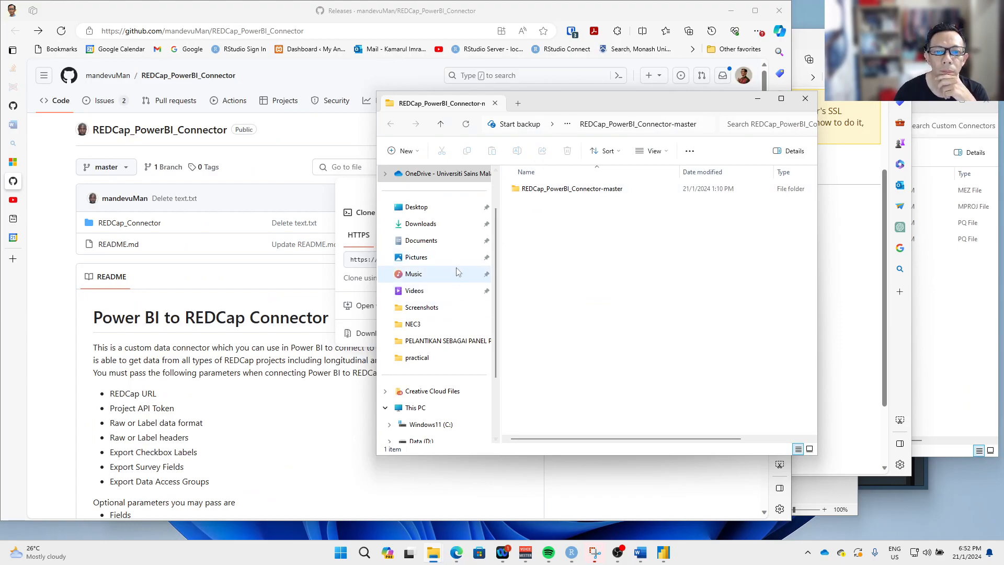
- Open the Power BI Desktop folder inside Documents
{"action": "scroll", "coordinate": [439, 400], "scroll_direction": "down", "scroll_amount": 2}
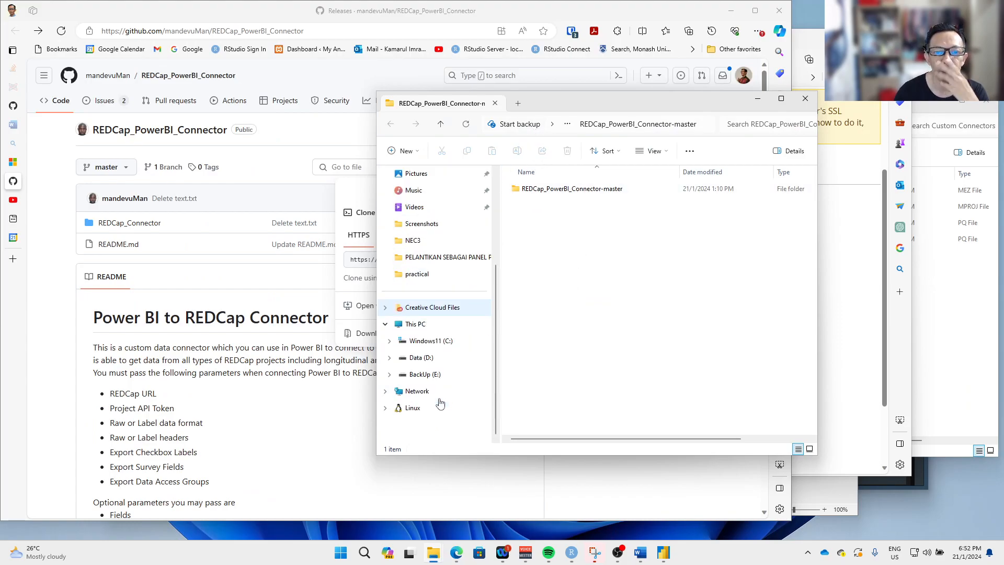
{"action": "scroll", "coordinate": [439, 402], "scroll_direction": "up", "scroll_amount": 2}
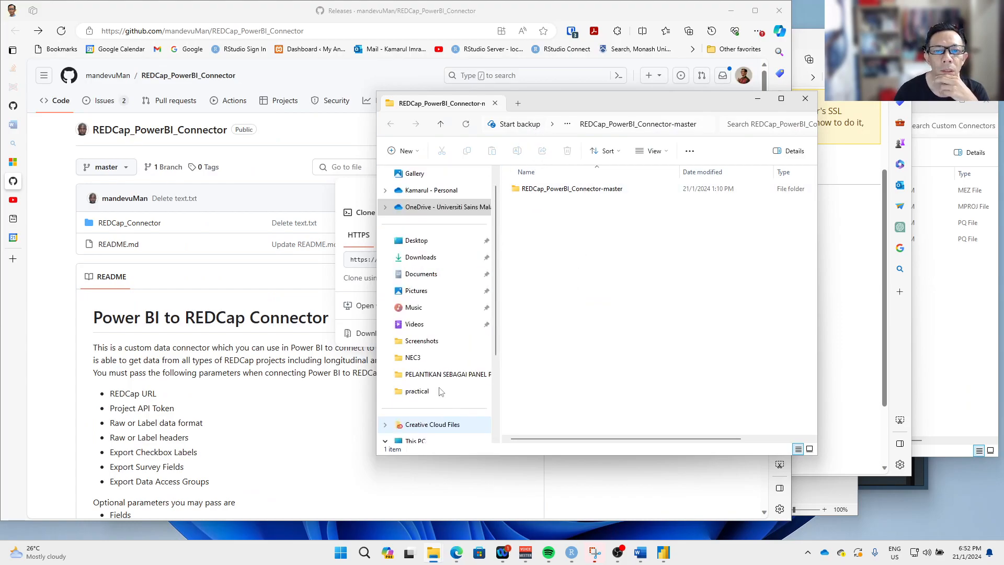
{"action": "left_click", "coordinate": [435, 275]}
{"action": "left_click", "coordinate": [554, 225]}
{"action": "mouse_move", "coordinate": [579, 225]}
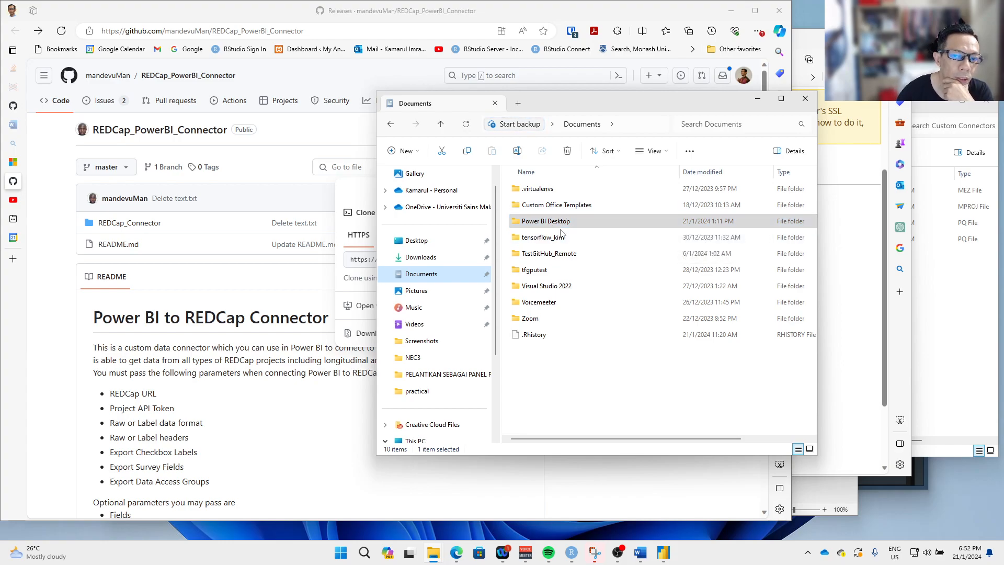
{"action": "double_click", "coordinate": [565, 227]}
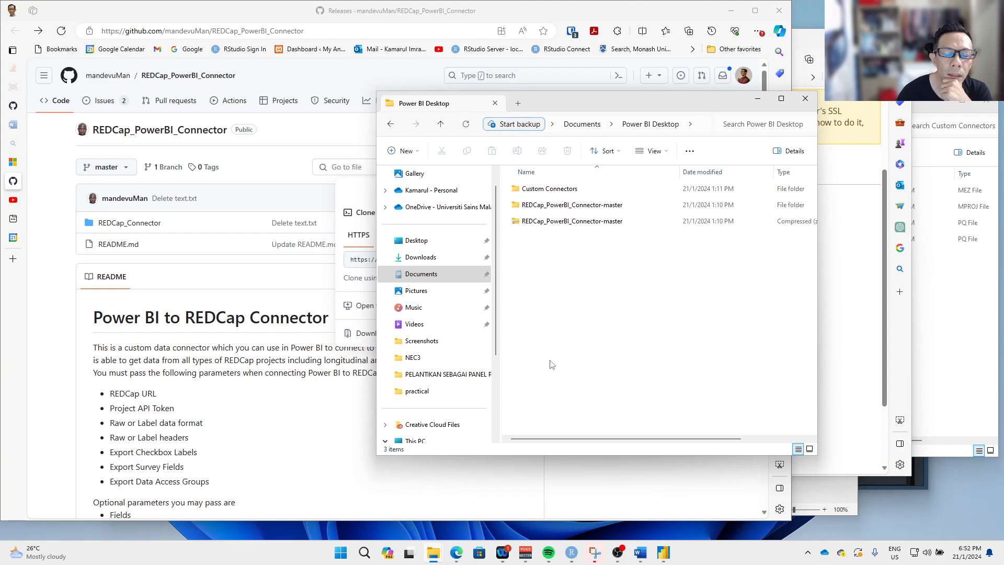
- Inspect the contents of the REDCap_PowerBI_Connector-master and Custom Connectors folders, and go back up to Documents
{"action": "mouse_move", "coordinate": [433, 558]}
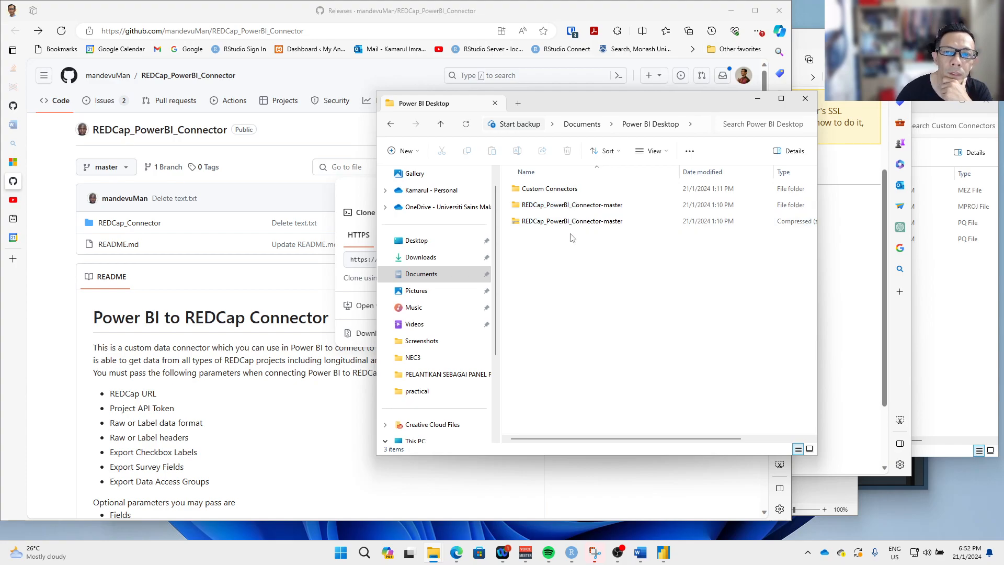
{"action": "double_click", "coordinate": [570, 206]}
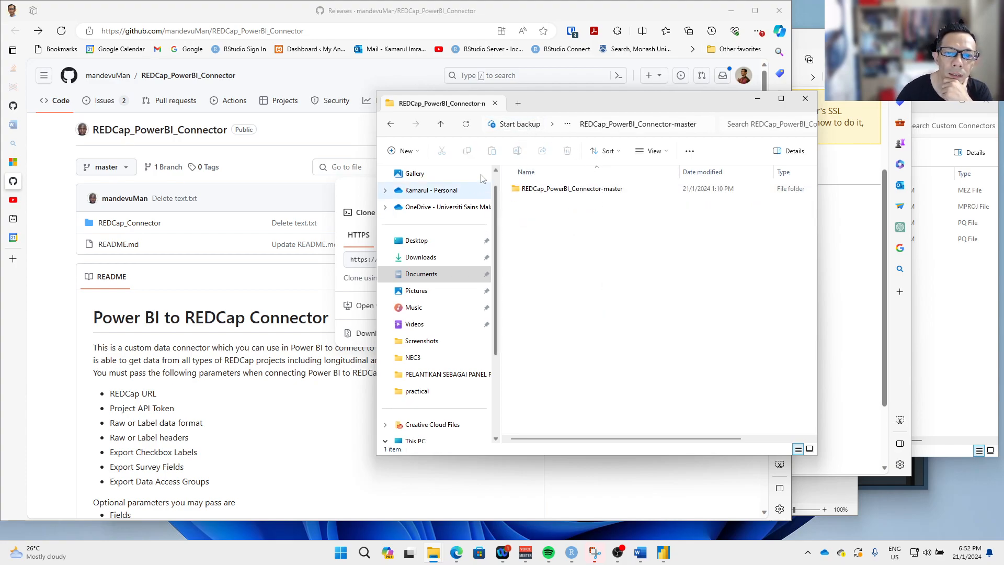
{"action": "left_click", "coordinate": [440, 123]}
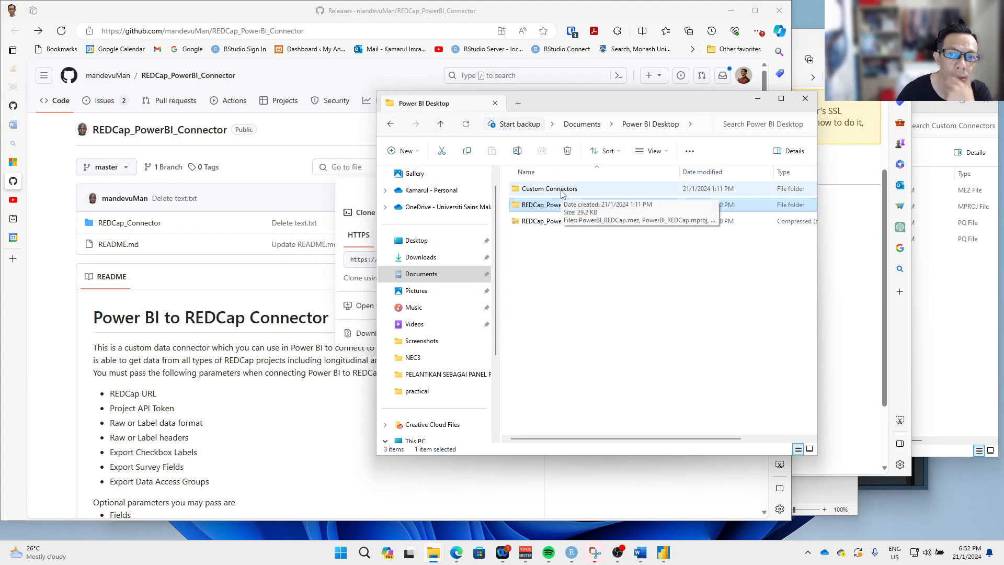
{"action": "double_click", "coordinate": [561, 190]}
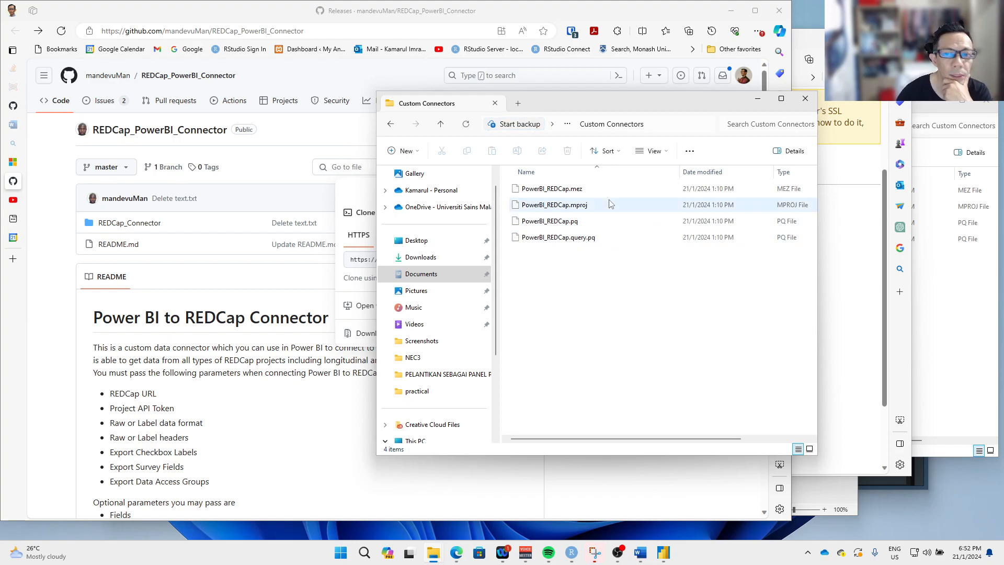
{"action": "left_click", "coordinate": [441, 127]}
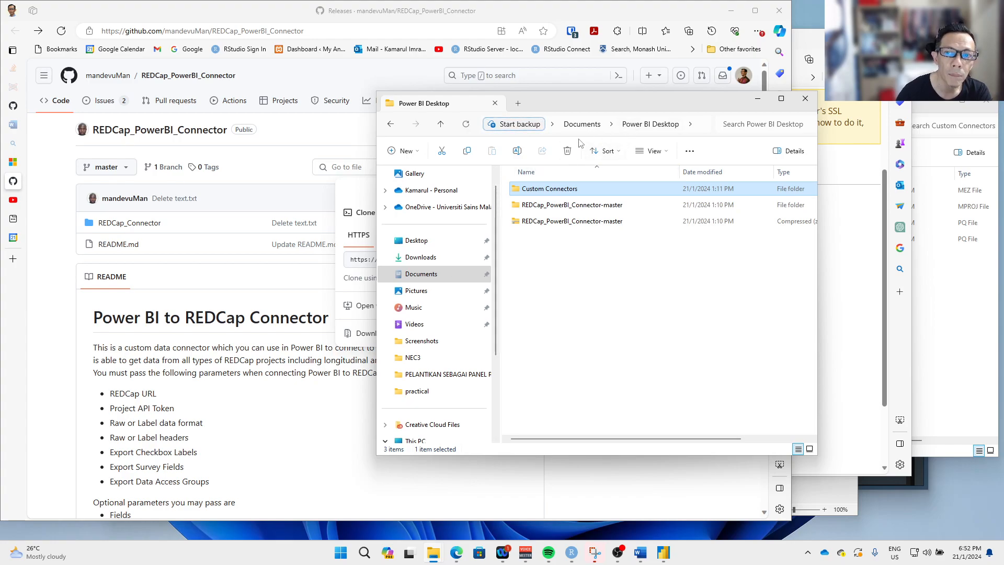
{"action": "left_click", "coordinate": [438, 127]}
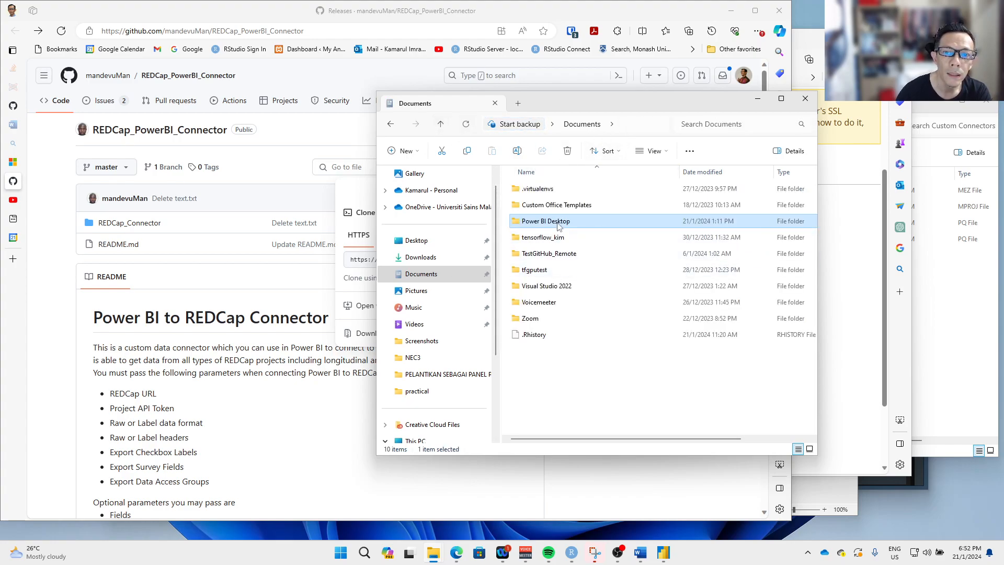
{"action": "mouse_move", "coordinate": [562, 223]}
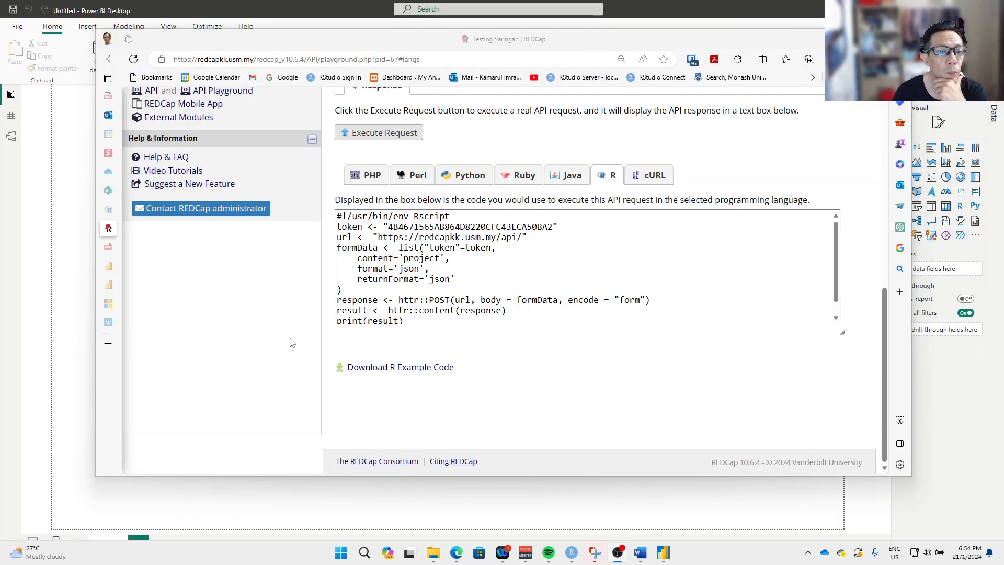
{"action": "scroll", "coordinate": [291, 342], "scroll_direction": "up", "scroll_amount": 6}
{"action": "scroll", "coordinate": [291, 343], "scroll_direction": "down", "scroll_amount": 2}
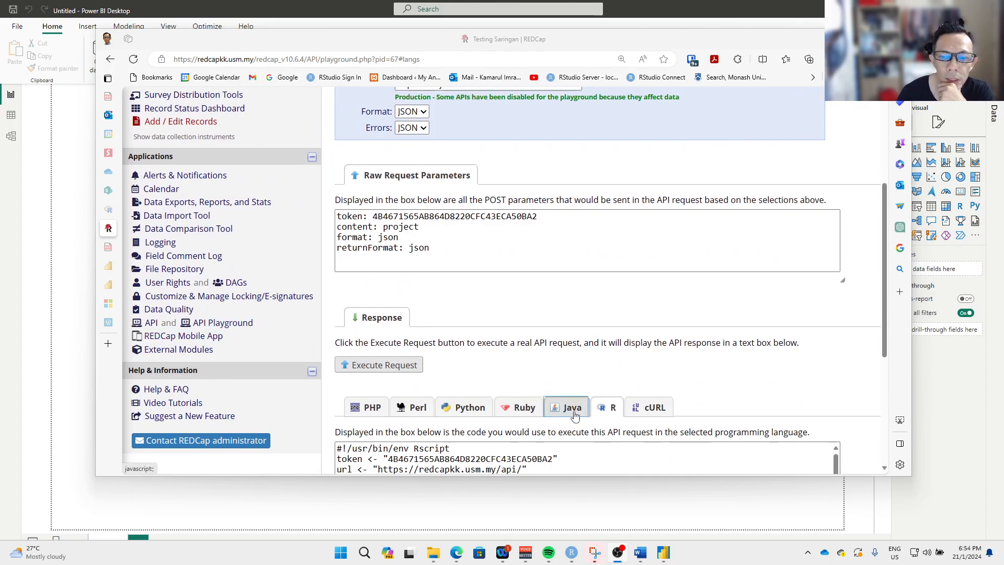
{"action": "scroll", "coordinate": [570, 411], "scroll_direction": "down", "scroll_amount": 2}
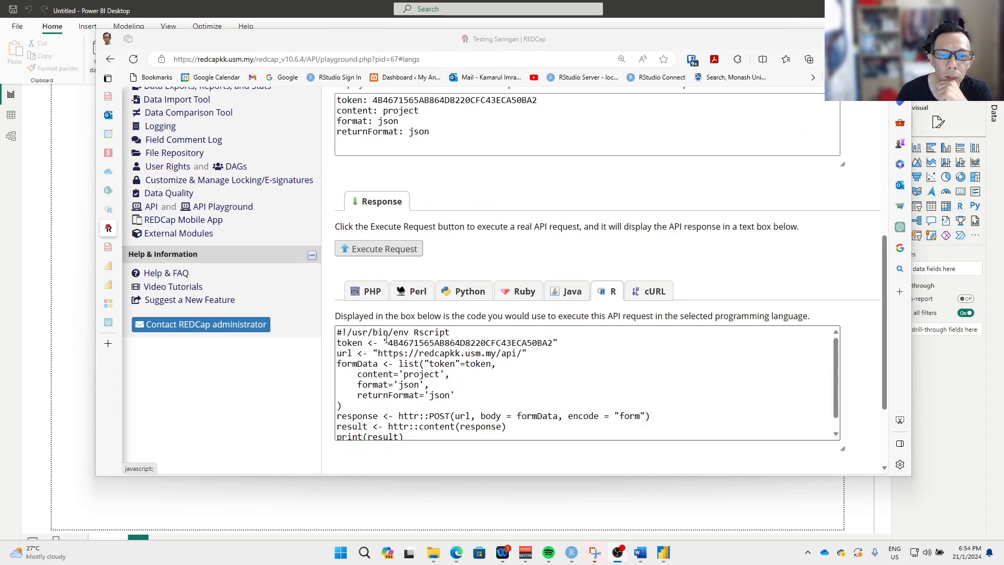
{"action": "left_click_drag", "start_coordinate": [388, 343], "coordinate": [553, 344]}
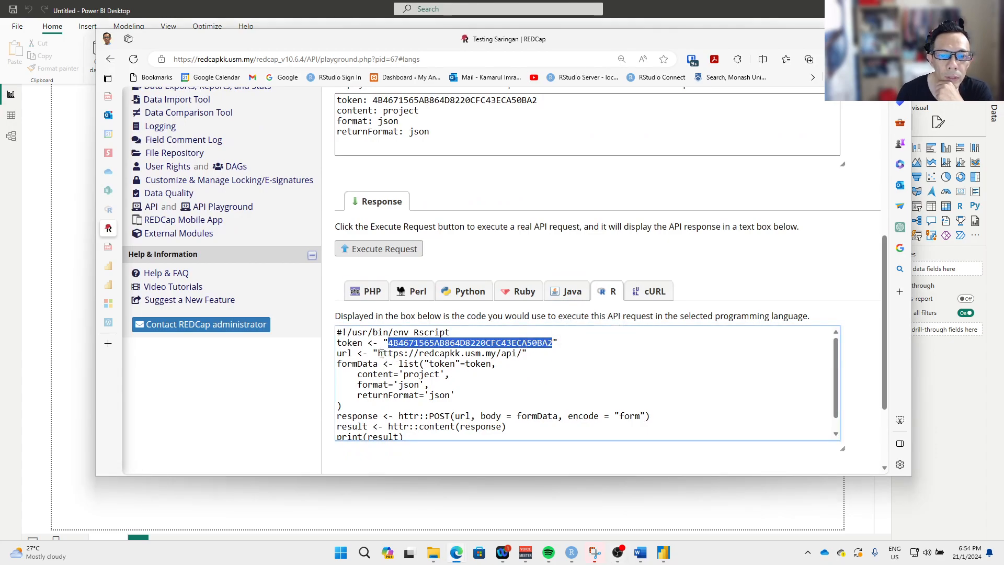
{"action": "left_click_drag", "start_coordinate": [378, 353], "coordinate": [521, 354]}
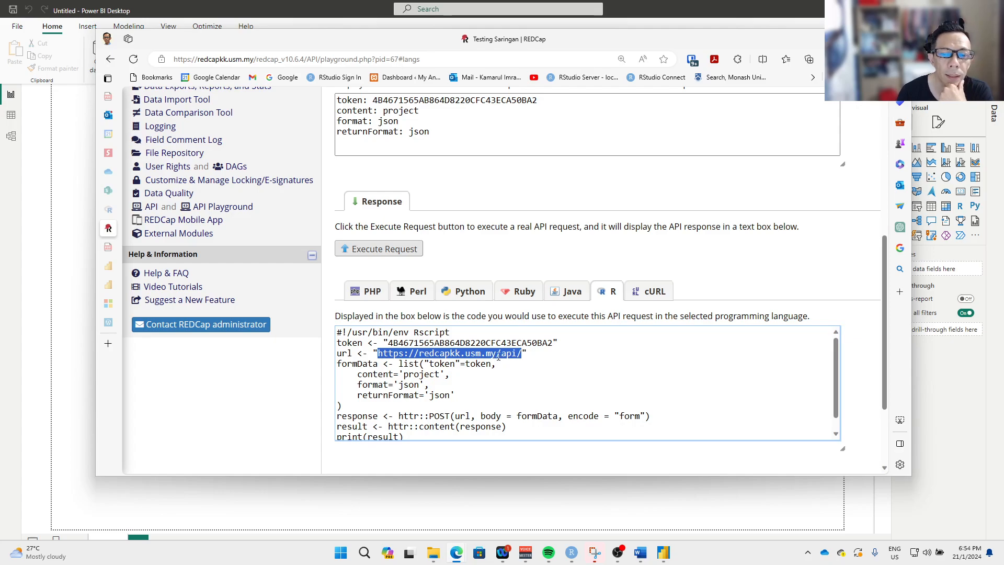
{"action": "right_click", "coordinate": [498, 353]}
{"action": "left_click", "coordinate": [515, 362]}
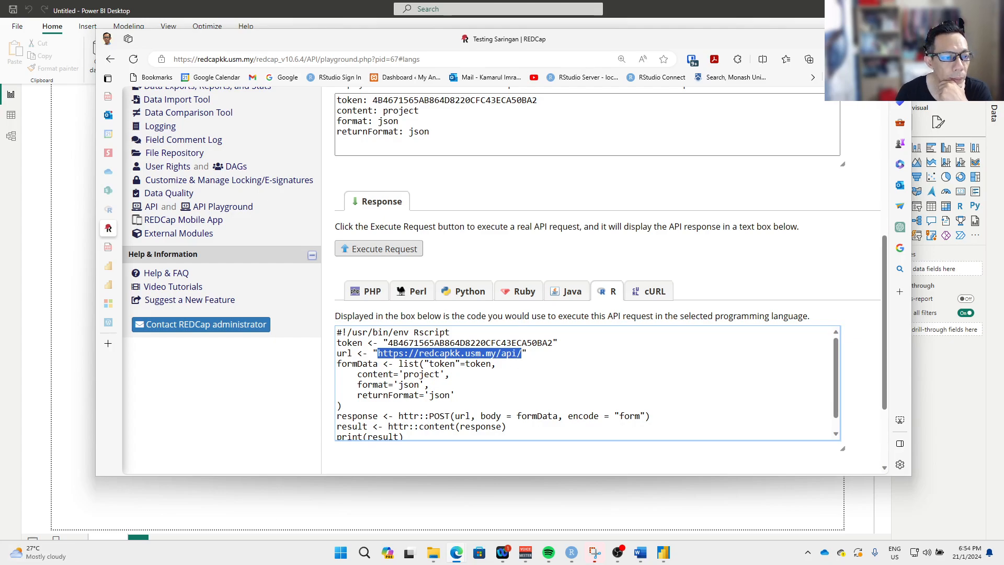
{"action": "left_click", "coordinate": [35, 314]}
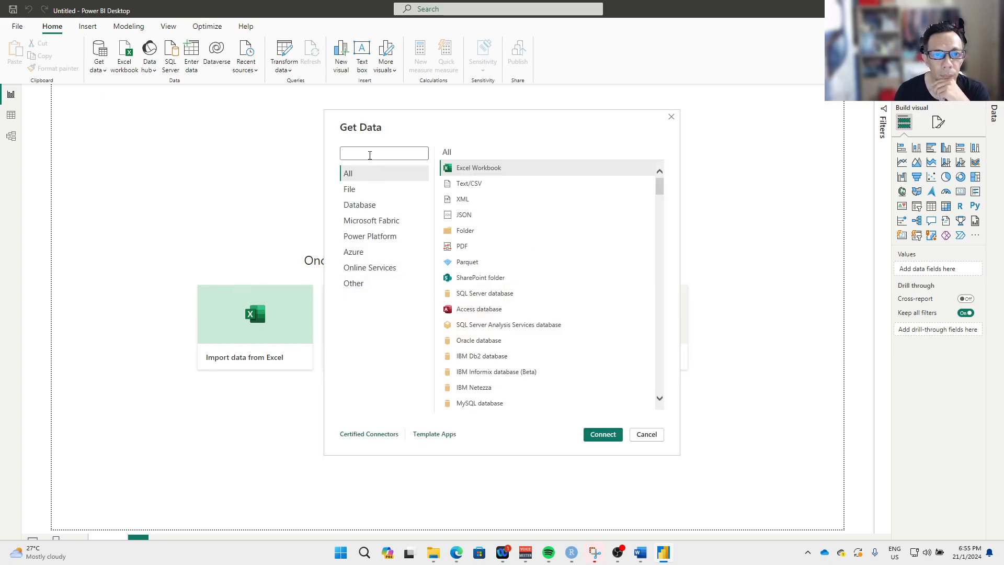
{"action": "type", "text": "edca"}
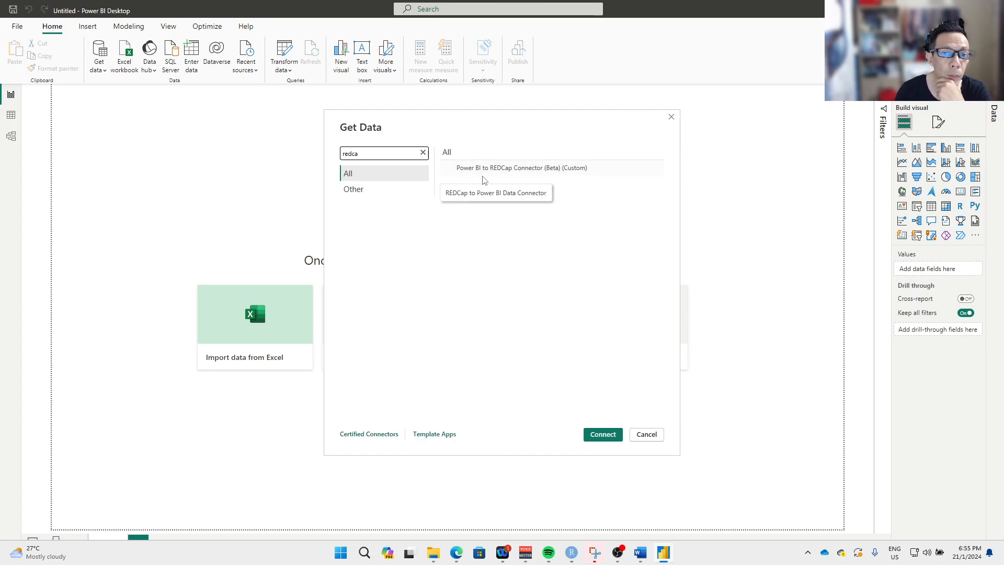
{"action": "left_click", "coordinate": [538, 172]}
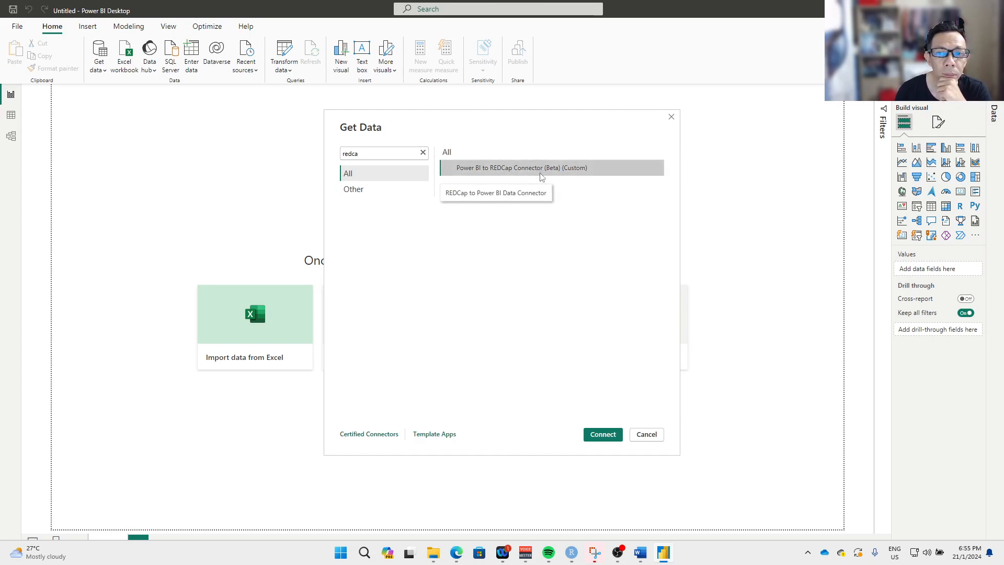
{"action": "left_click", "coordinate": [604, 442]}
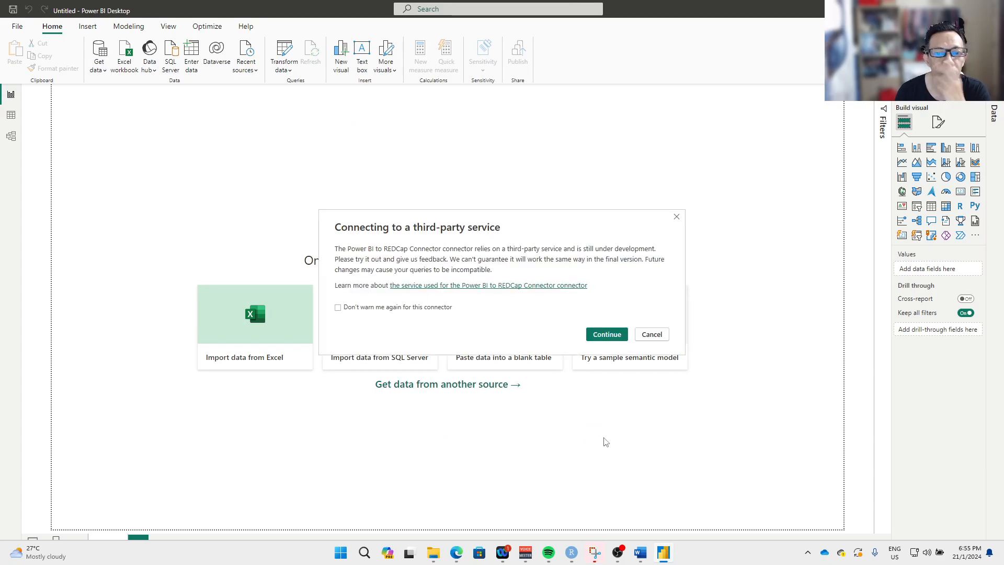
{"action": "left_click", "coordinate": [602, 341]}
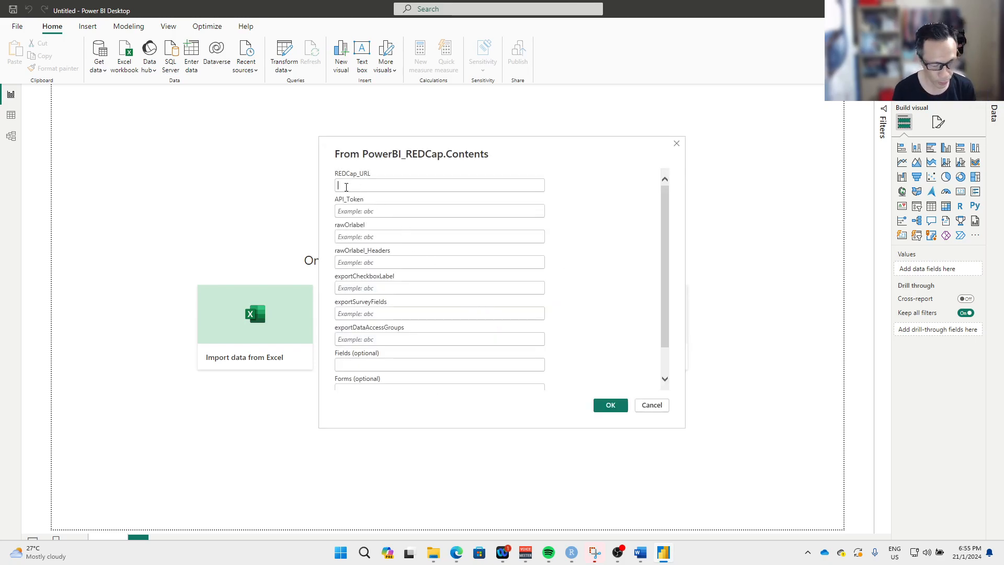
{"action": "key", "text": "ctrl+v"}
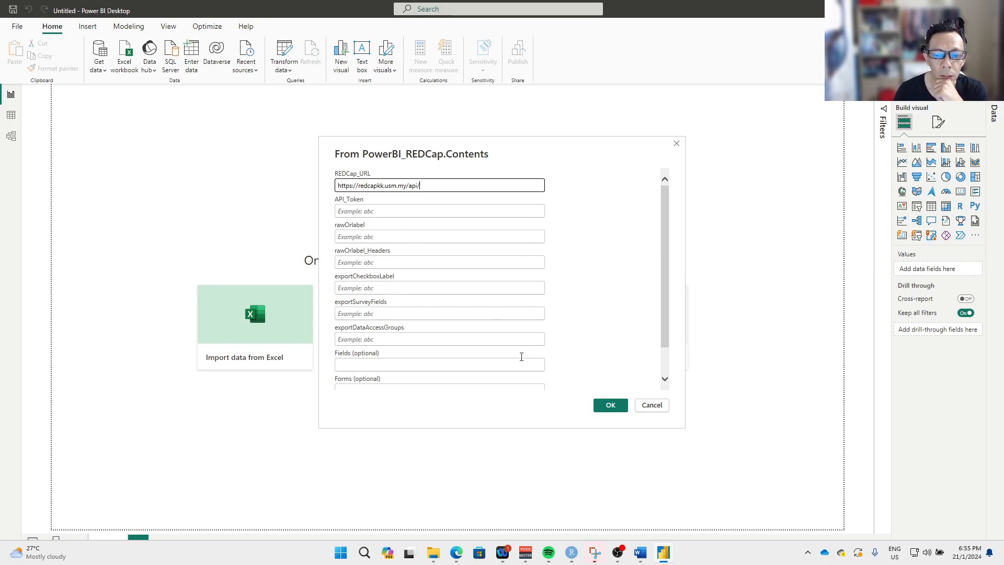
- Copy the project's API token from the R example code in REDCap and return to the connector form in Power BI Desktop
{"action": "mouse_move", "coordinate": [463, 559]}
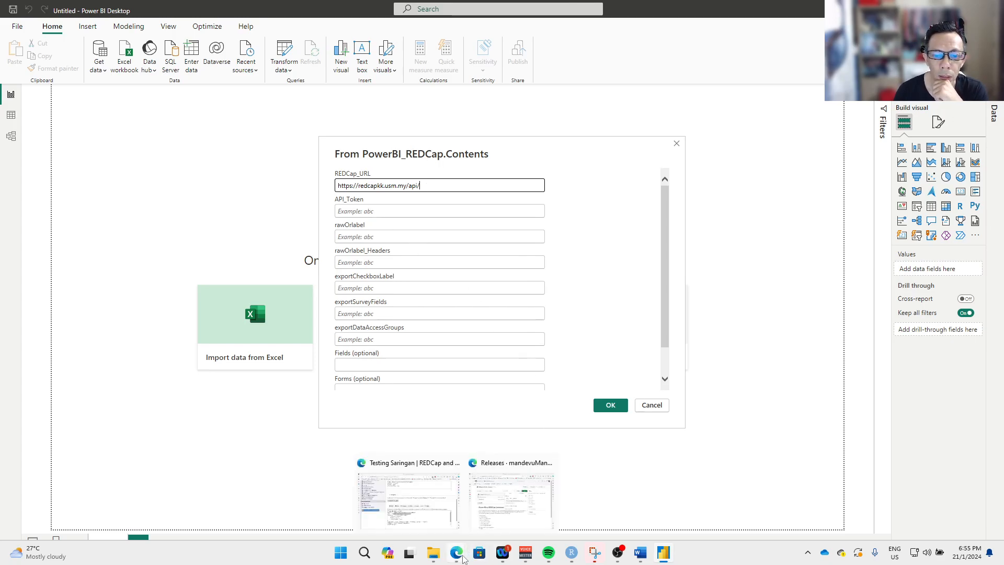
{"action": "left_click", "coordinate": [424, 465]}
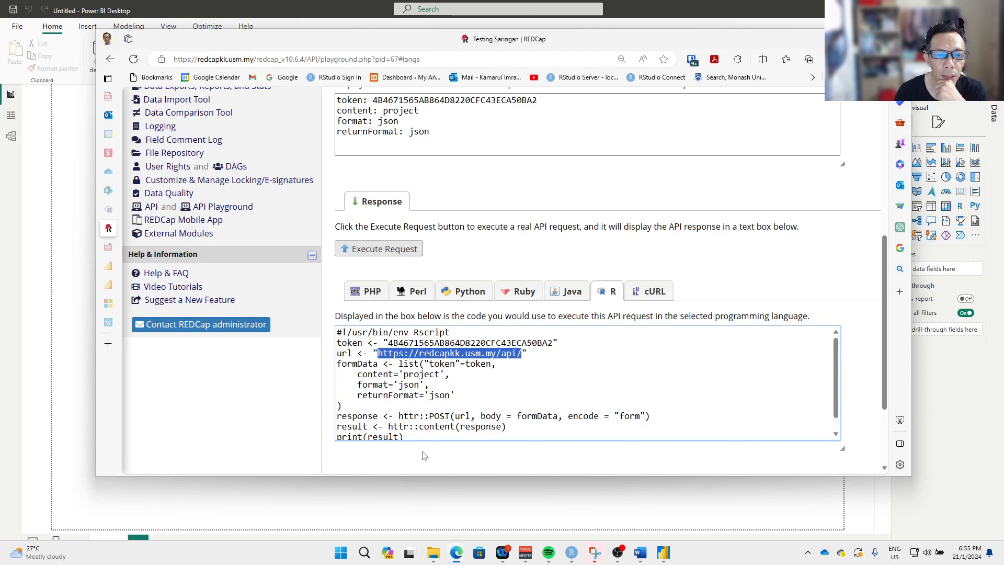
{"action": "left_click_drag", "start_coordinate": [388, 343], "coordinate": [554, 344]}
{"action": "right_click", "coordinate": [538, 345]}
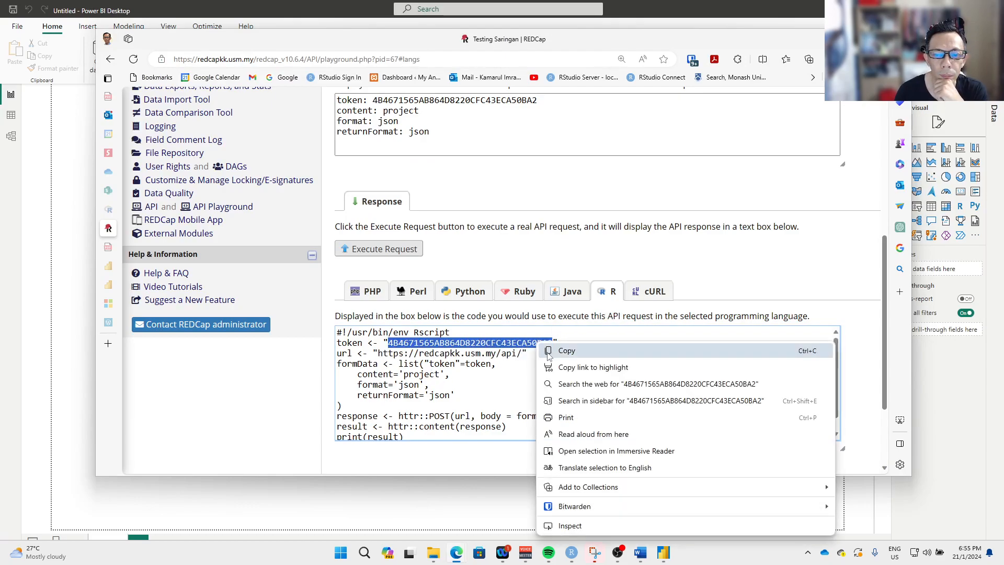
{"action": "left_click", "coordinate": [554, 350]}
{"action": "mouse_move", "coordinate": [645, 561]}
{"action": "left_click", "coordinate": [646, 518]}
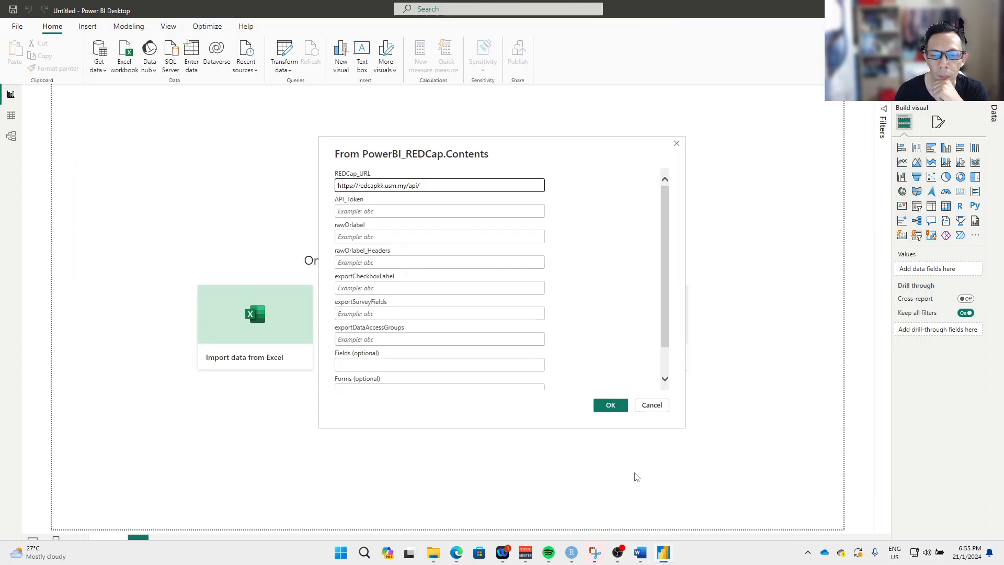
- Enter the project's API token in the connector form, and set rawOrlabel to label and rawOrlabel_Headers to label_headers
{"action": "left_click", "coordinate": [355, 210]}
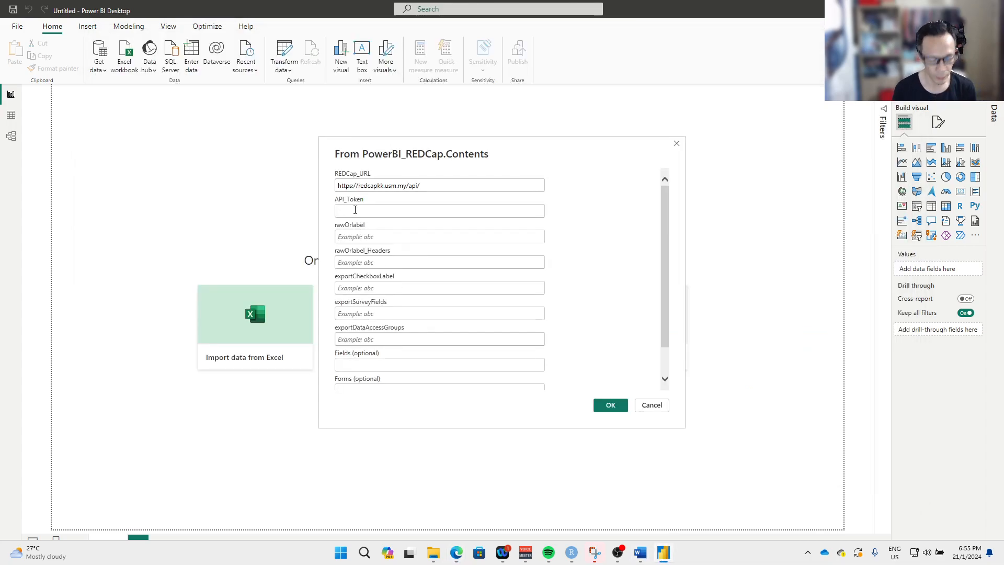
{"action": "key", "text": "ctrl+v"}
{"action": "left_click", "coordinate": [369, 236]}
{"action": "type", "text": "labe"}
{"action": "left_click", "coordinate": [399, 261]}
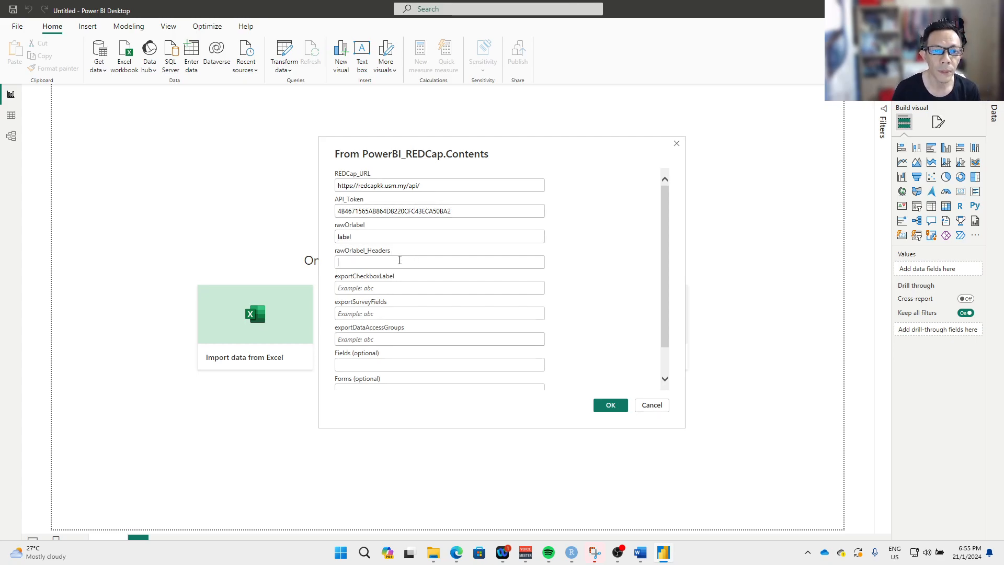
{"action": "type", "text": "label_headers"}
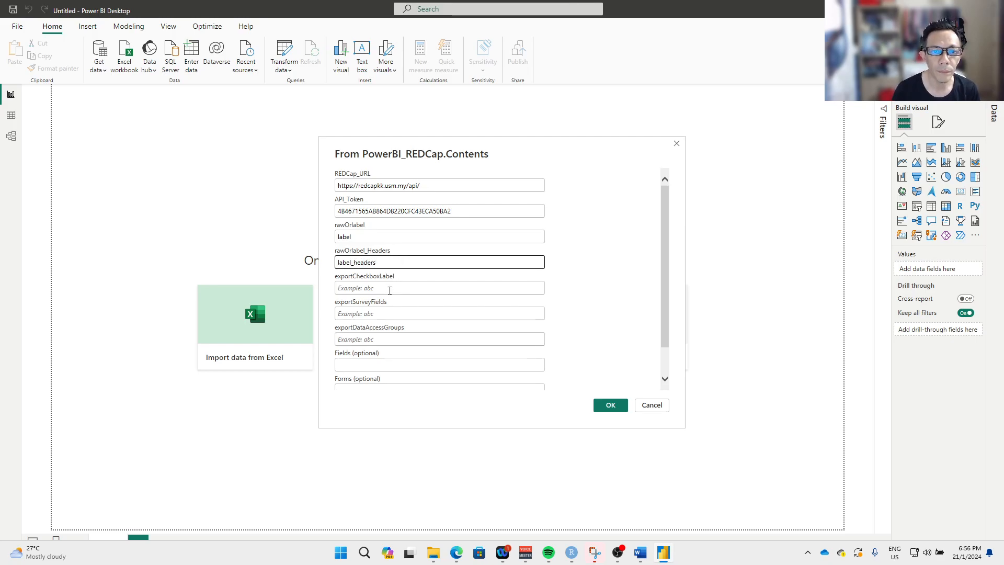
- Set exportCheckboxLabel to checkbox, exportSurveyFields to survey and exportDataAccessGroups to dataaccess, leave the optional fields empty, and submit the form
{"action": "left_click", "coordinate": [390, 290]}
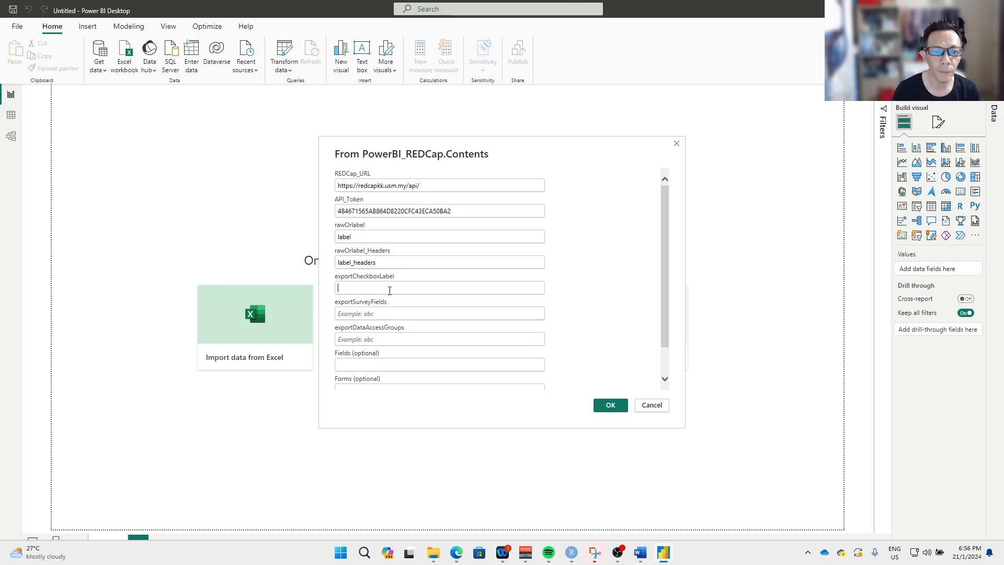
{"action": "type", "text": "checkbox"}
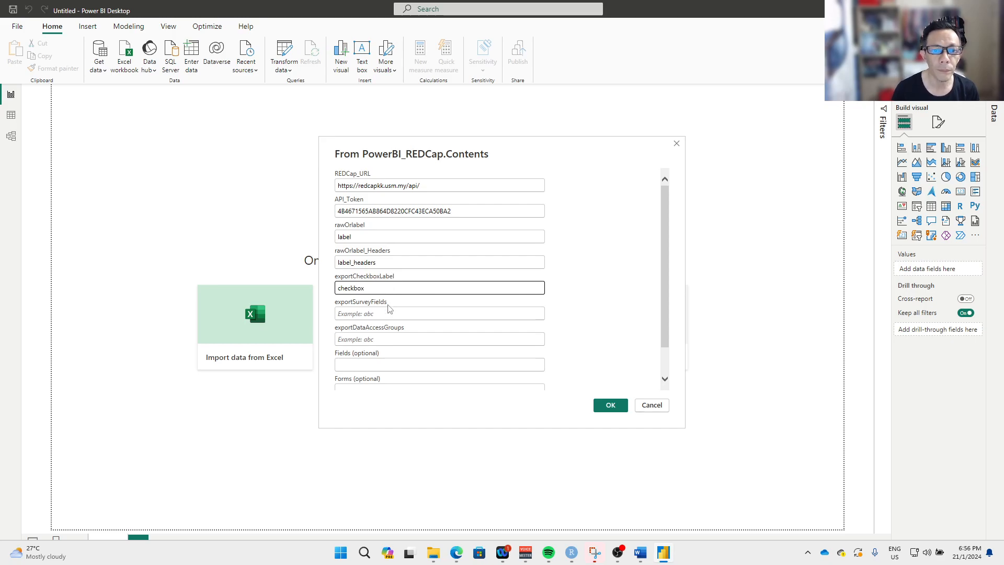
{"action": "left_click", "coordinate": [388, 314]}
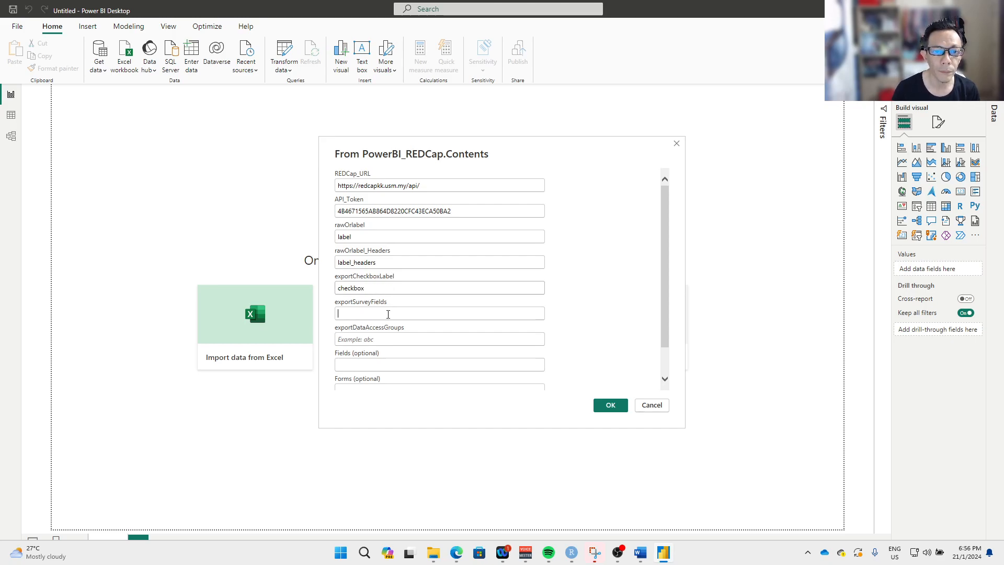
{"action": "type", "text": "survey"}
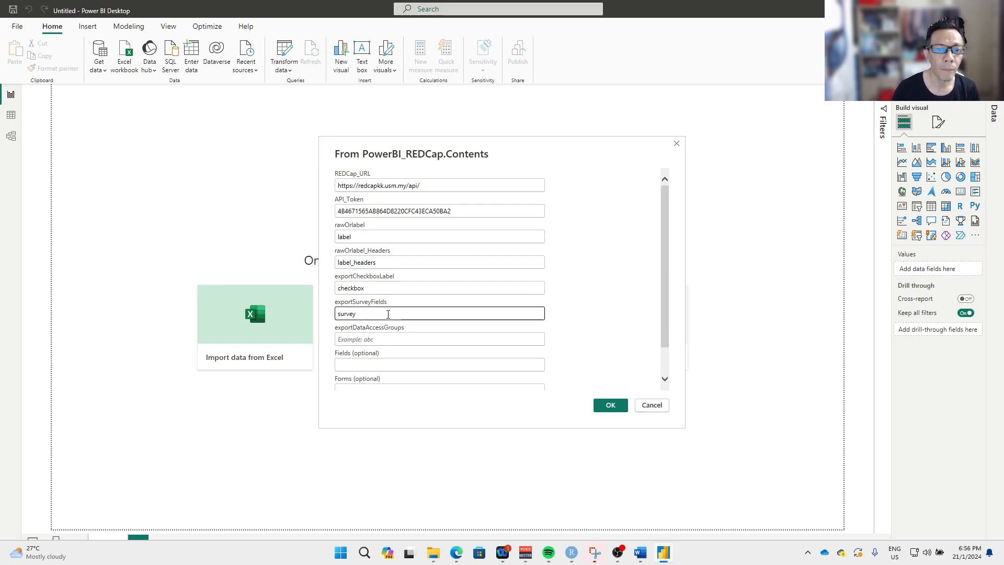
{"action": "left_click", "coordinate": [393, 336]}
{"action": "type", "text": "dataaccess"}
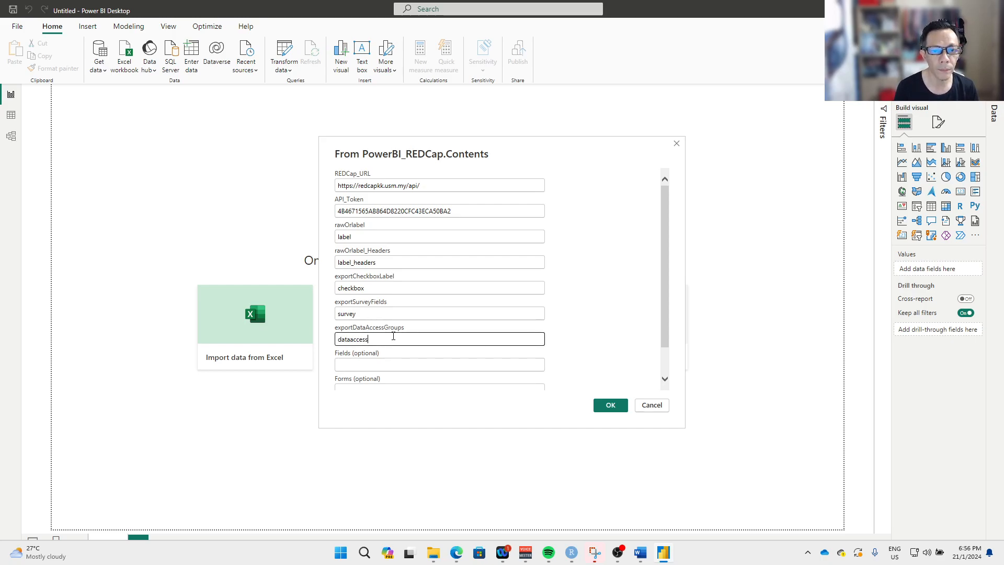
{"action": "scroll", "coordinate": [503, 315], "scroll_direction": "down", "scroll_amount": 1}
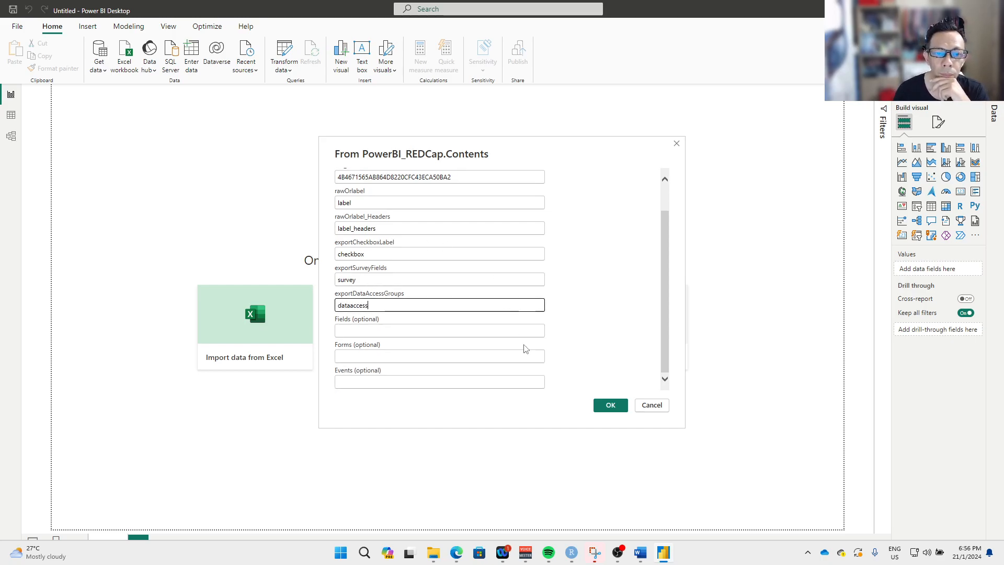
{"action": "left_click", "coordinate": [609, 409]}
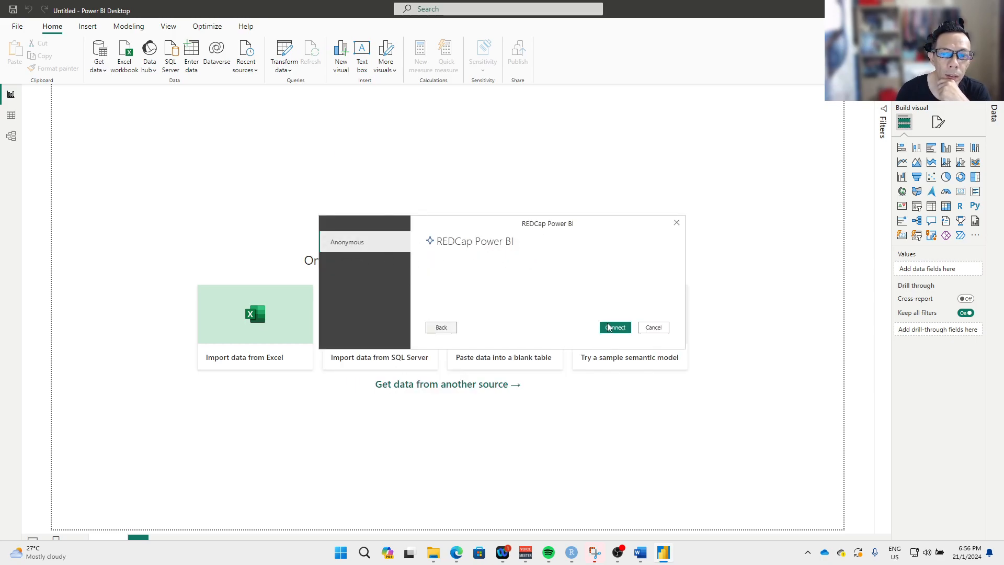
- Connect to REDCap Power BI anonymously, load the previewed records, and show the loaded data in Table view
{"action": "left_click", "coordinate": [622, 329]}
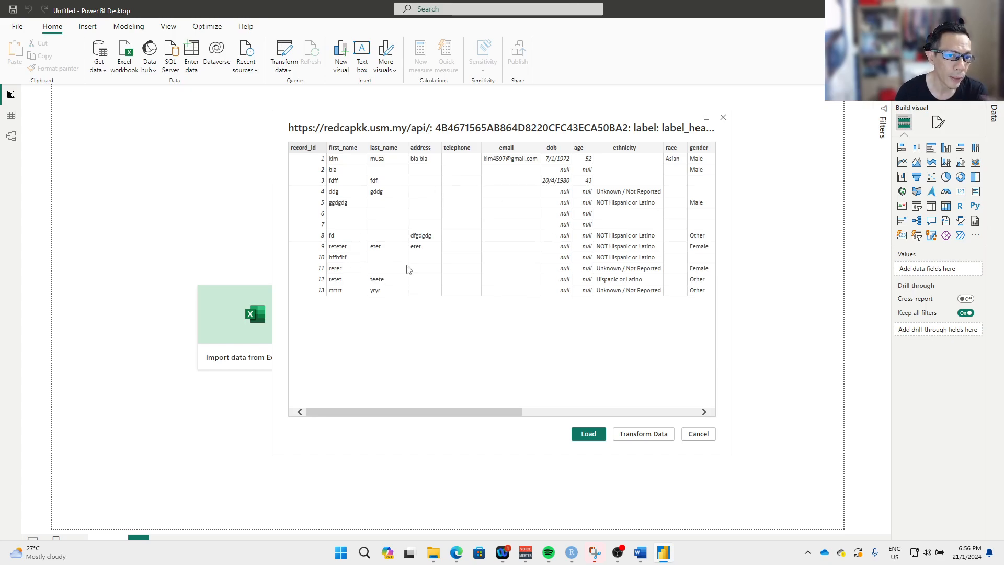
{"action": "left_click", "coordinate": [599, 438]}
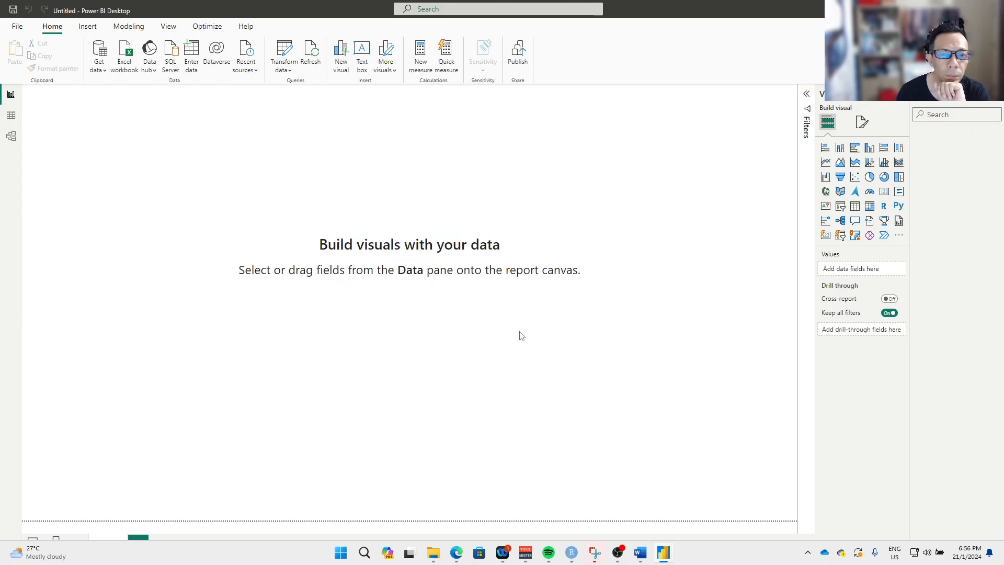
{"action": "left_click", "coordinate": [11, 116]}
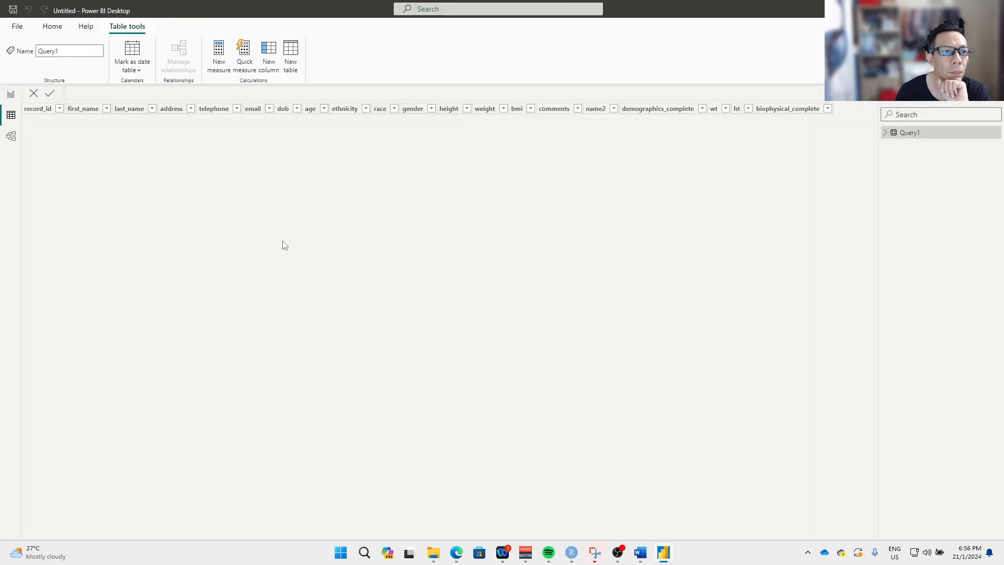